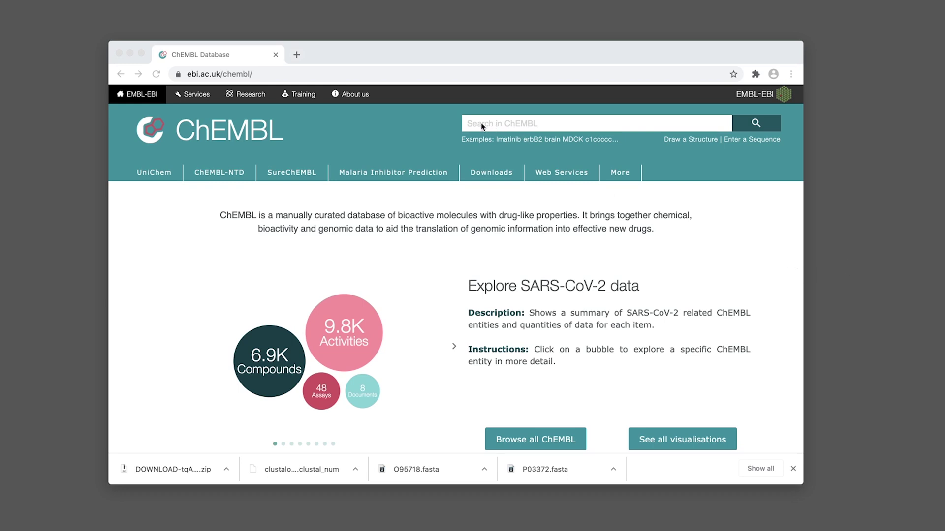
Search ChEMBL for 'estrogen receptor alpha' and scroll its suggestions down to the Targets group.
left_click(512, 123)
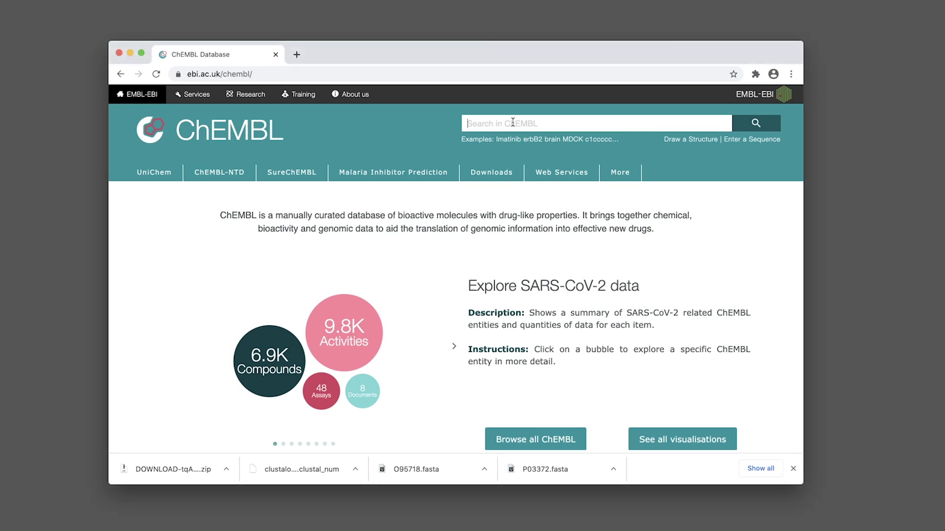
type("estroge")
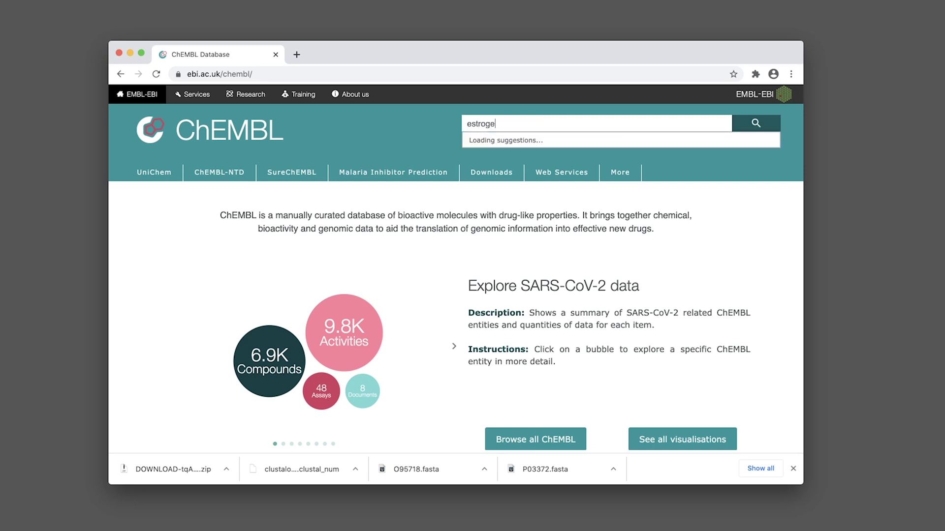
type("n receptor alpha")
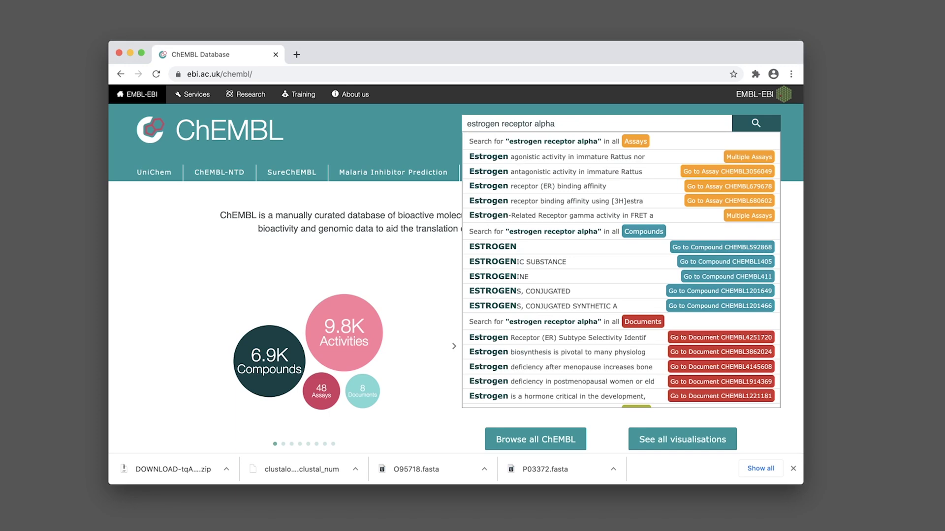
scroll(561, 233, "down", 4)
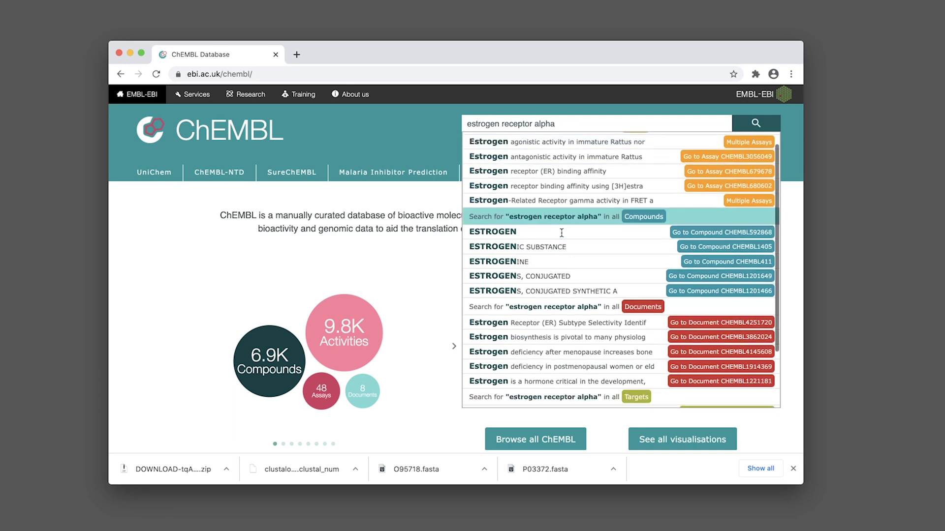
scroll(562, 234, "down", 3)
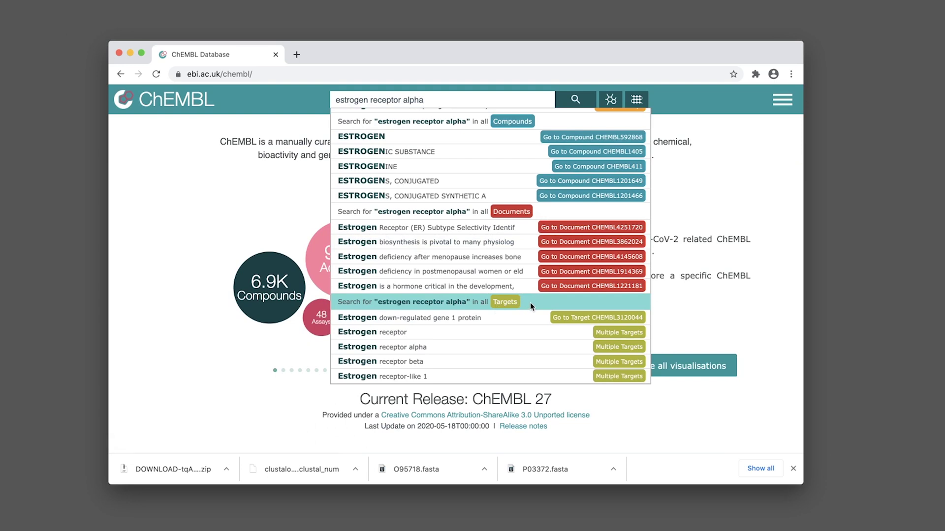
scroll(532, 306, "up", 2)
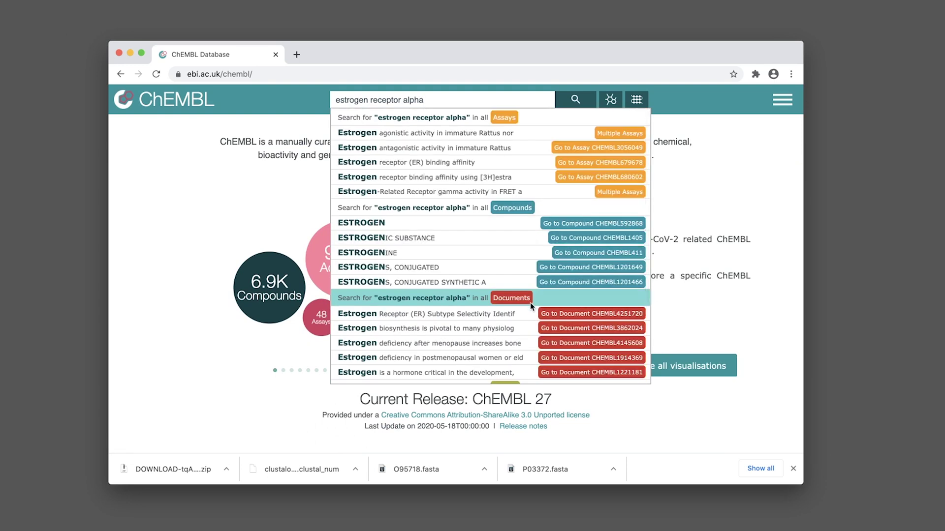
scroll(532, 306, "down", 2)
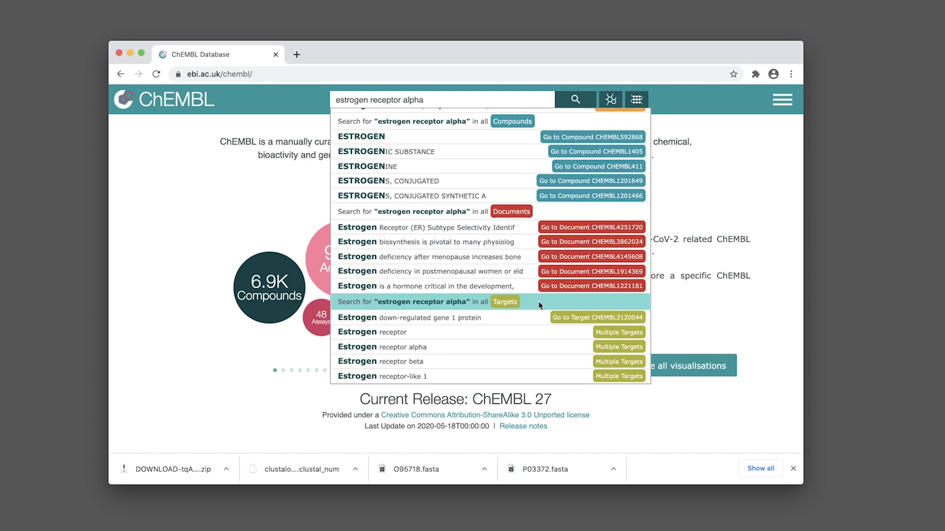
List all targets for estrogen receptor alpha and browse the 14 results, including human with 12554 activities.
left_click(538, 302)
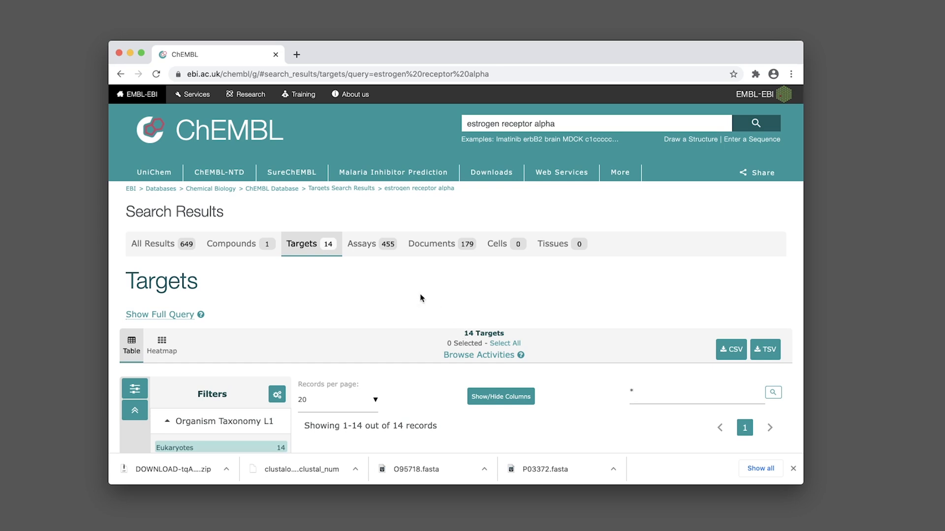
scroll(420, 298, "down", 6)
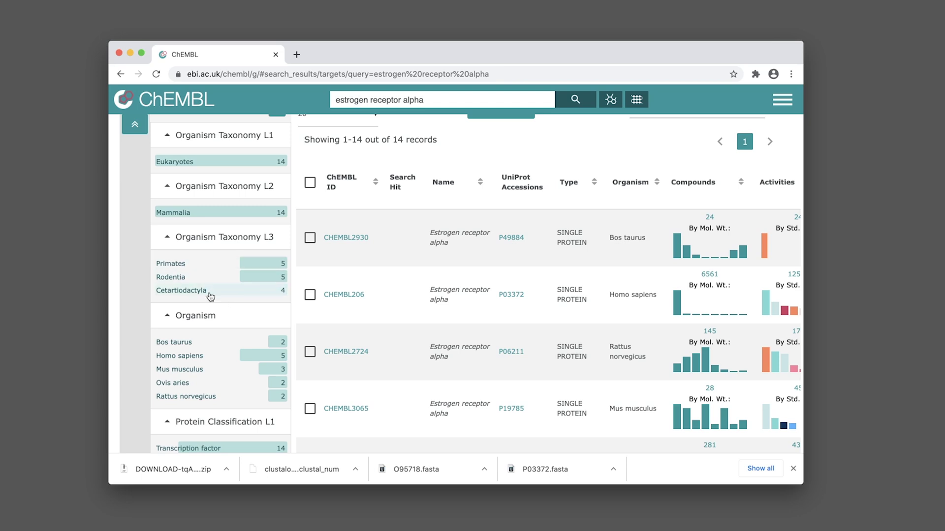
scroll(230, 320, "down", 1)
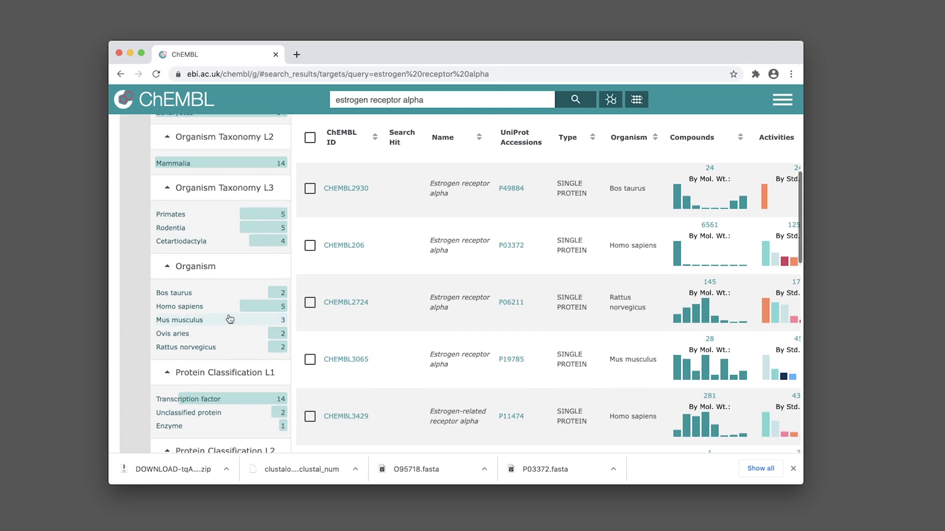
scroll(232, 321, "down", 2)
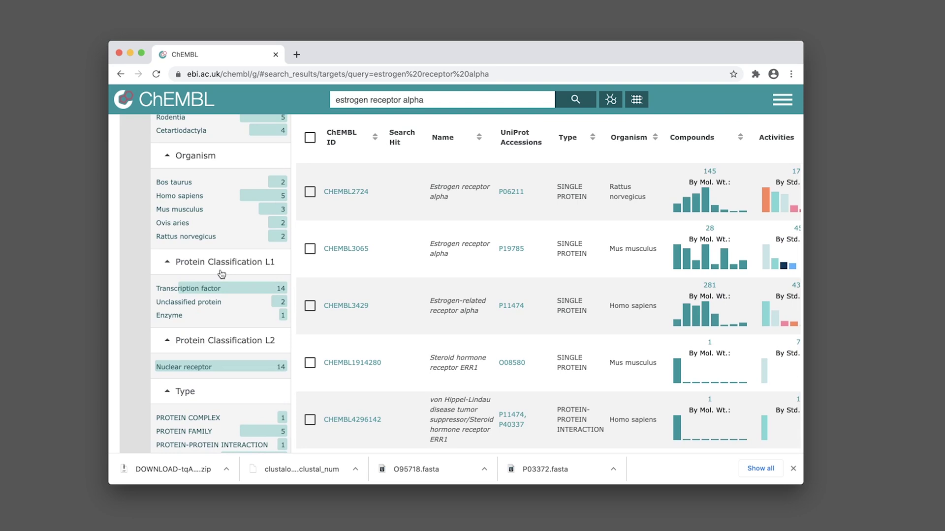
scroll(221, 275, "down", 2)
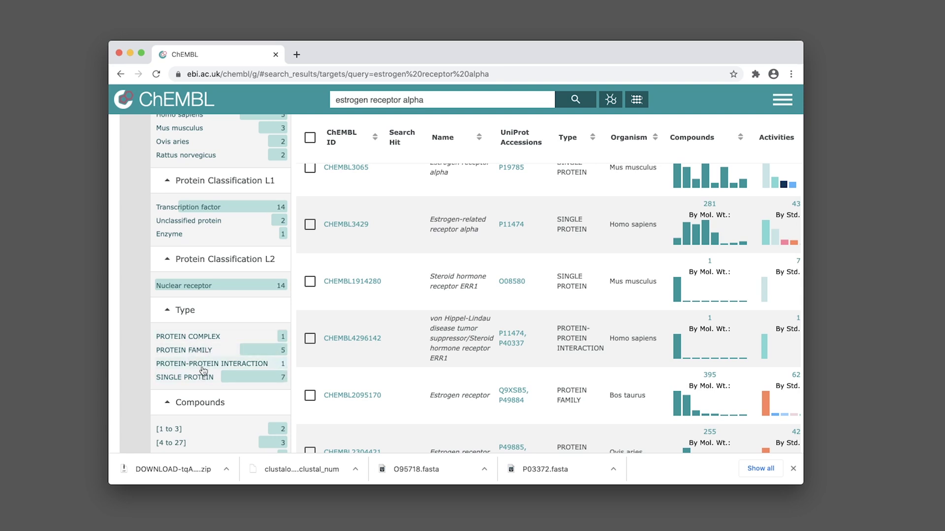
scroll(240, 373, "down", 3)
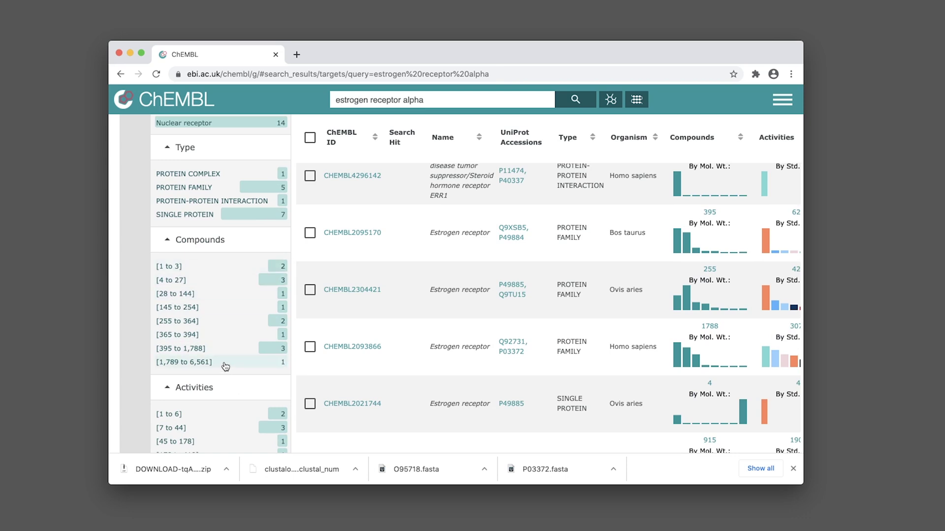
scroll(232, 363, "down", 5)
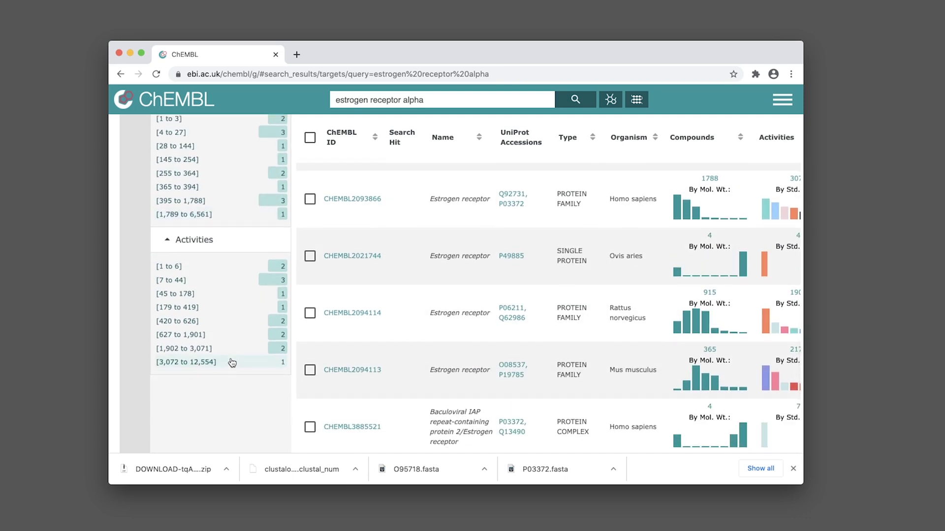
scroll(232, 363, "up", 15)
scroll(464, 363, "down", 7)
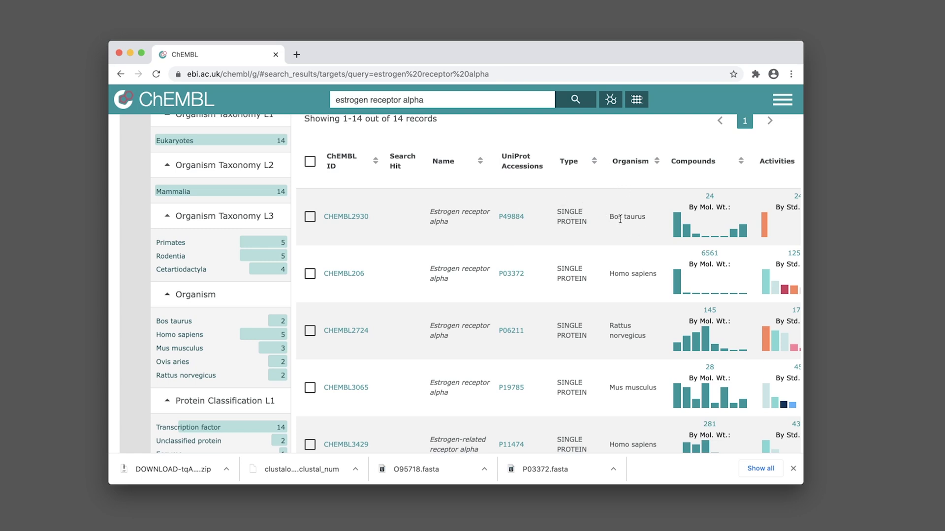
scroll(618, 220, "right", 2)
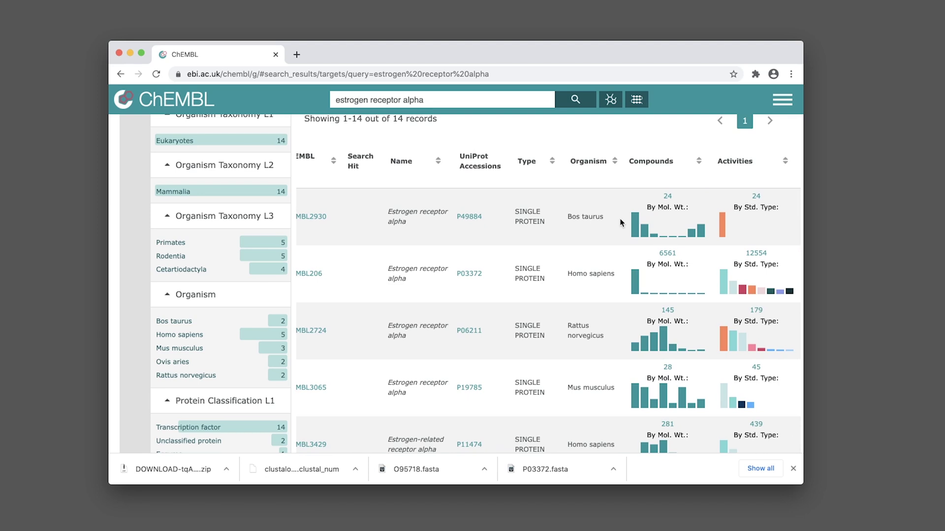
Export all 12,554 CHEMBL206 activities as CSV and download the zip file.
left_click(757, 255)
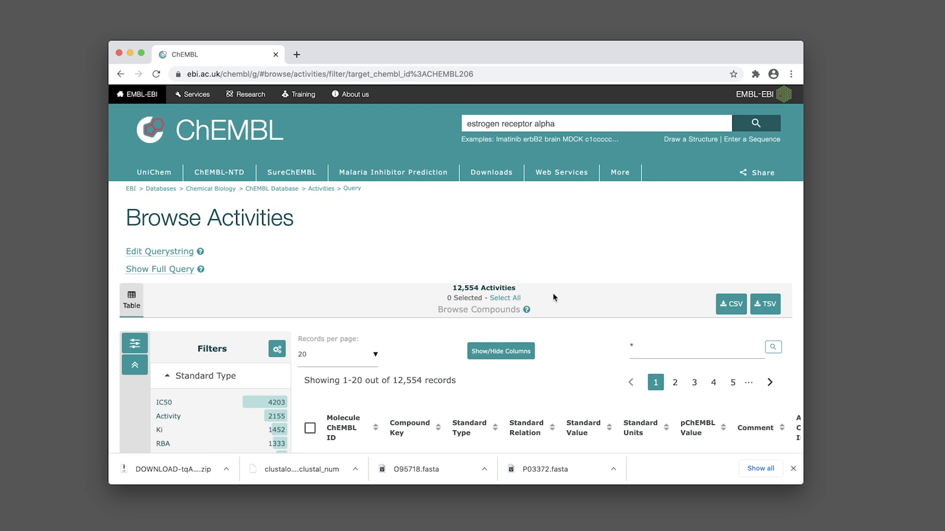
scroll(433, 328, "down", 2)
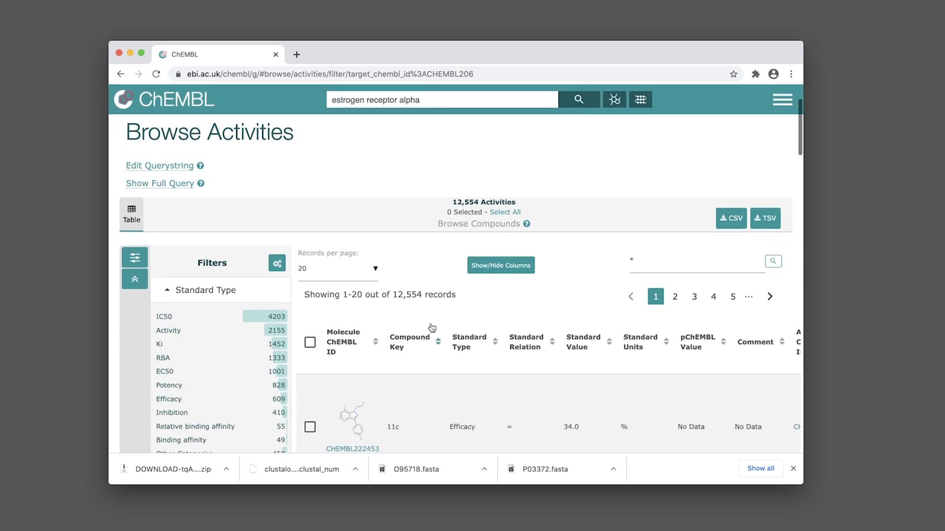
left_click(499, 216)
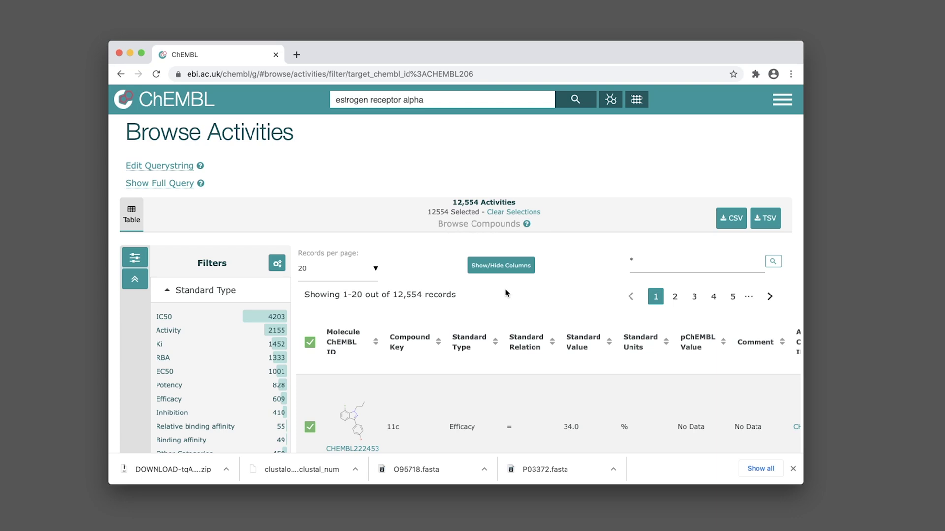
left_click(726, 225)
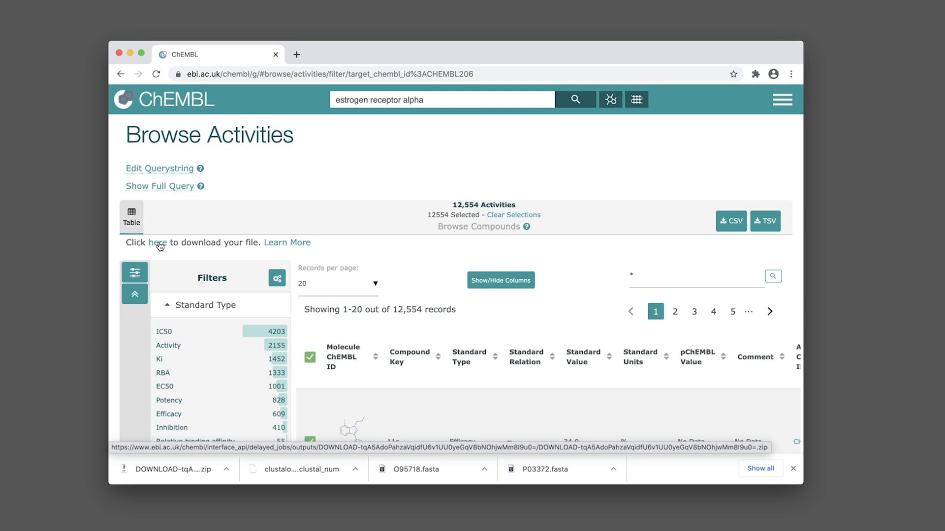
left_click(158, 244)
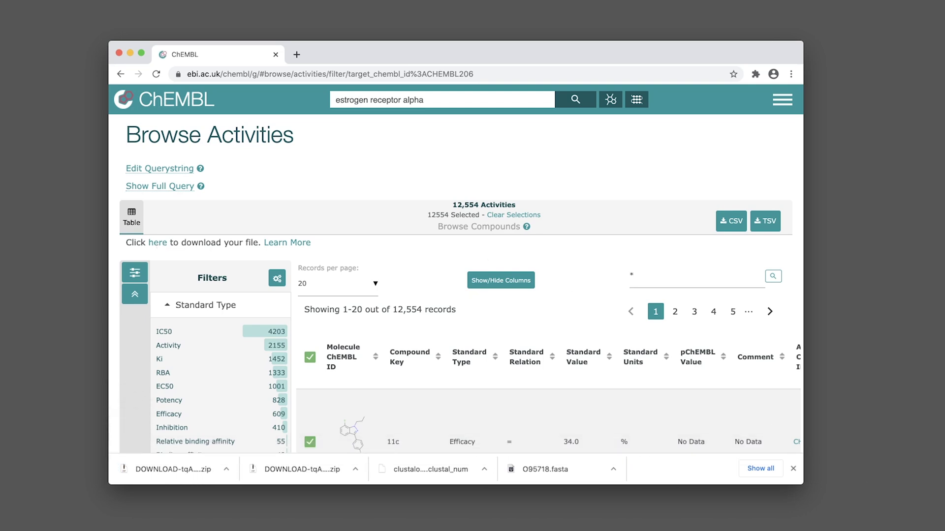
Unzip the ChEMBL download on the desktop and open the extracted CSV in Microsoft Excel.
left_click_drag(928, 461, 830, 259)
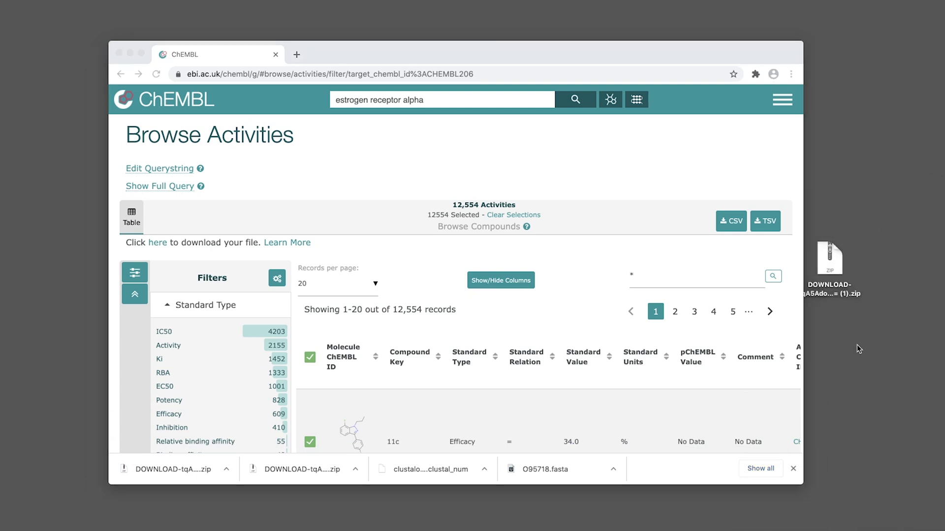
left_click(833, 268)
double_click(833, 268)
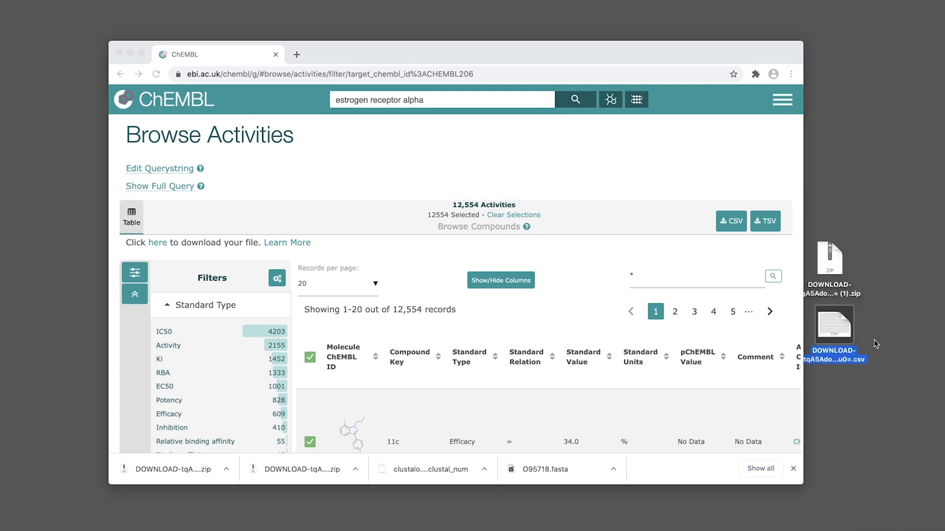
right_click(835, 324)
mouse_move(813, 337)
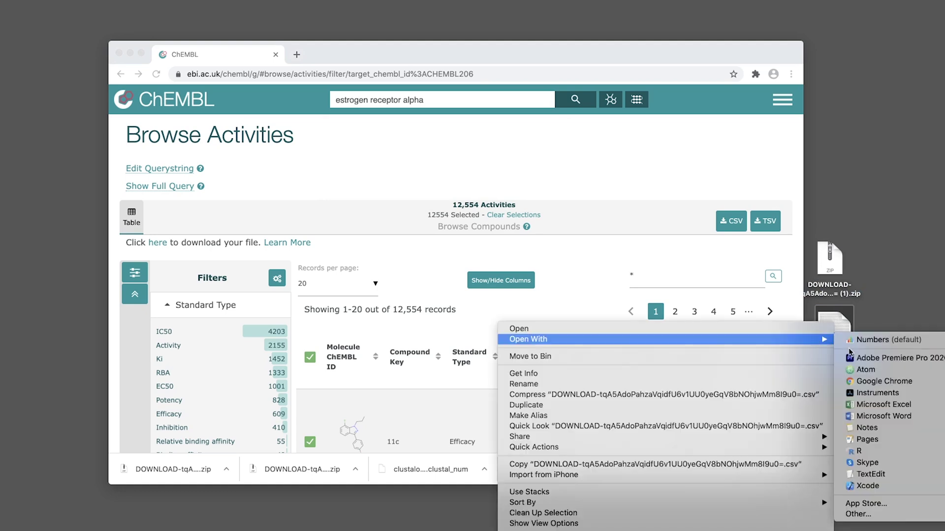
left_click(870, 409)
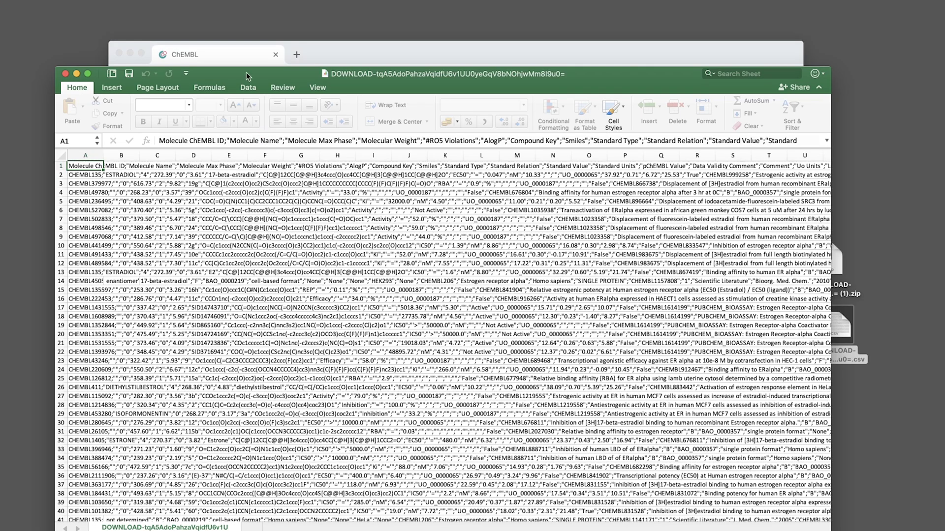
Bring the Excel window into view, show the Data tab, and select column A.
left_click_drag(223, 75, 269, 44)
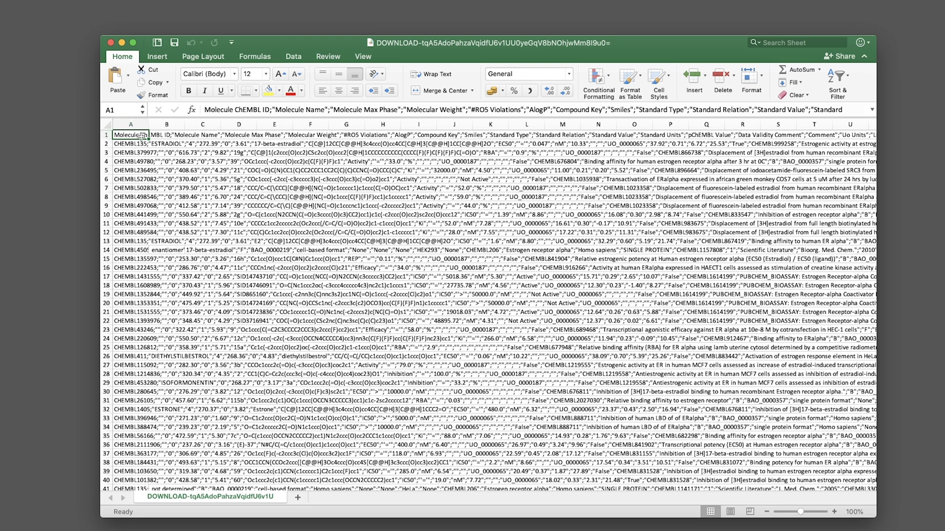
left_click(297, 58)
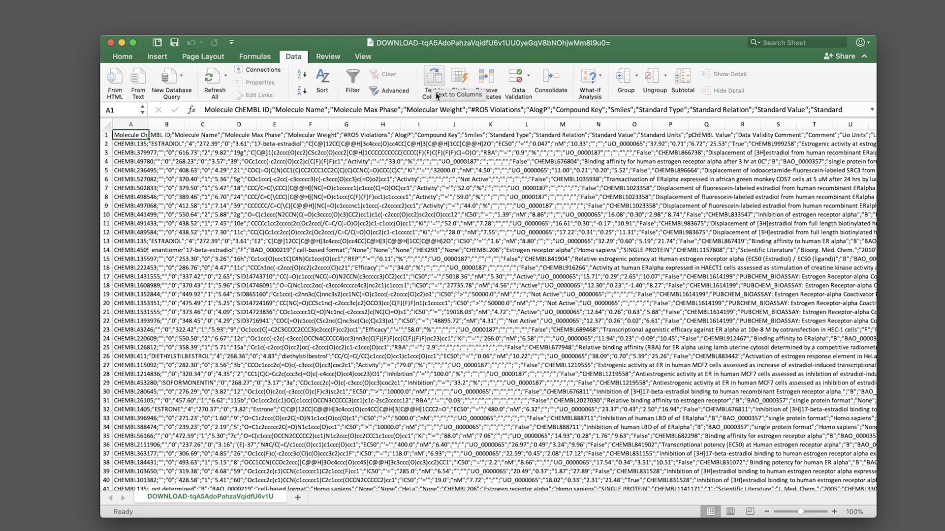
left_click(129, 124)
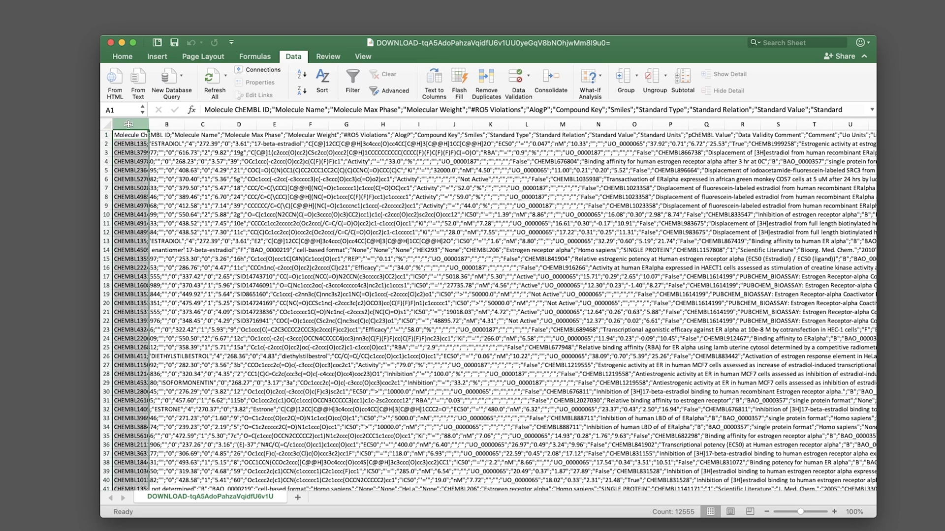
Split column A into columns with a Semicolon delimiter, replacing the existing data.
left_click(434, 79)
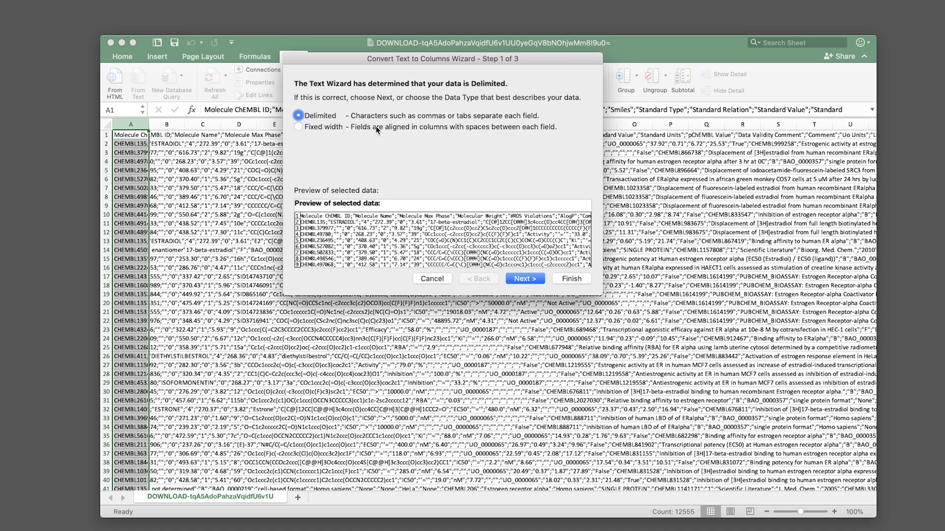
left_click(536, 281)
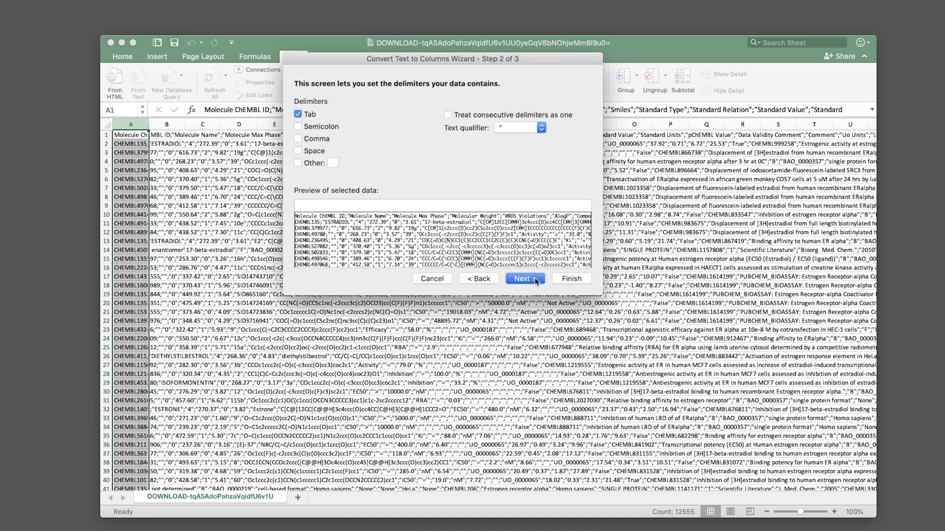
left_click(299, 126)
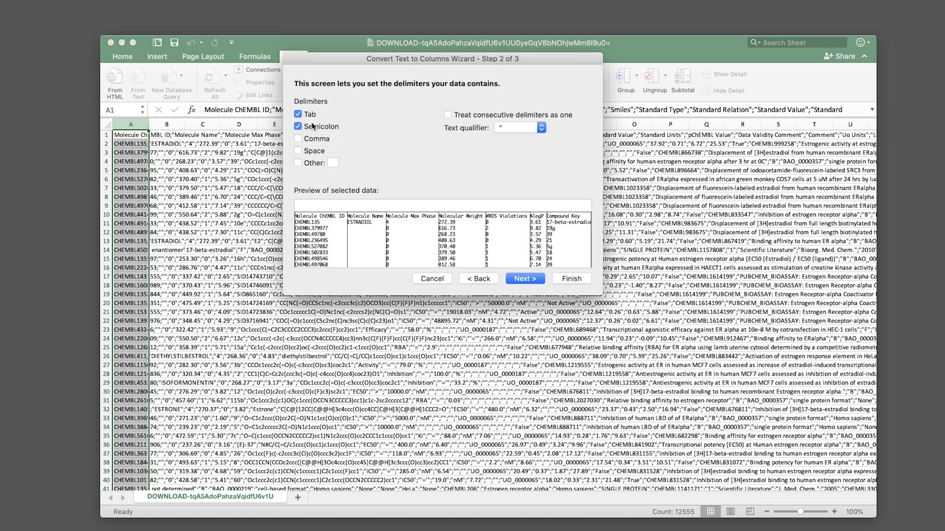
left_click(534, 281)
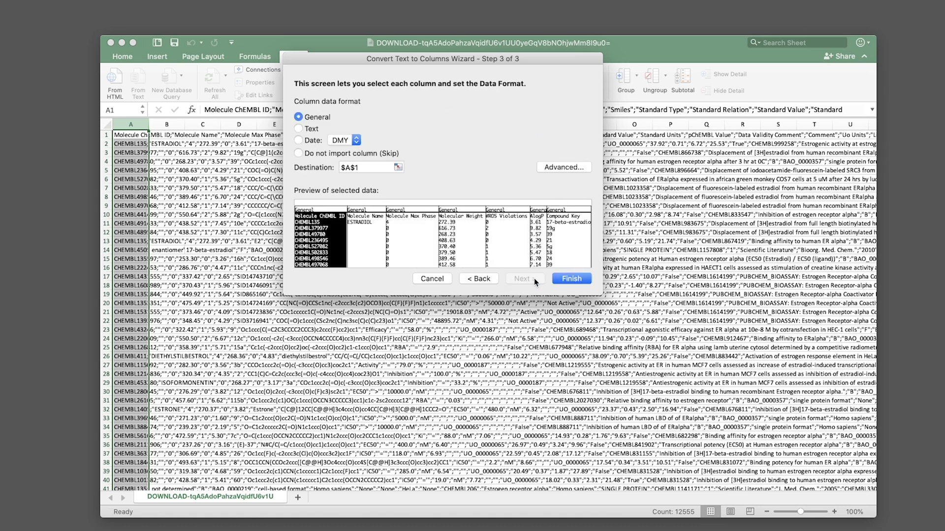
left_click(478, 278)
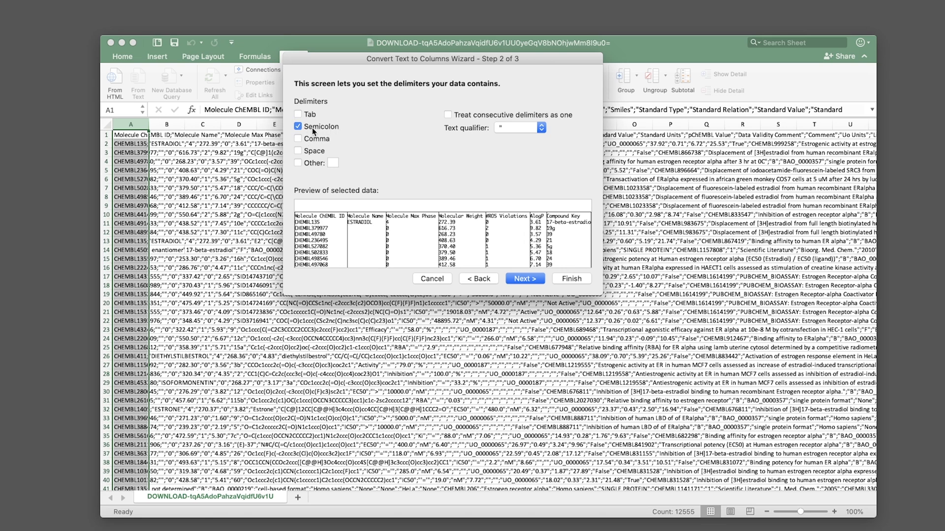
left_click(524, 279)
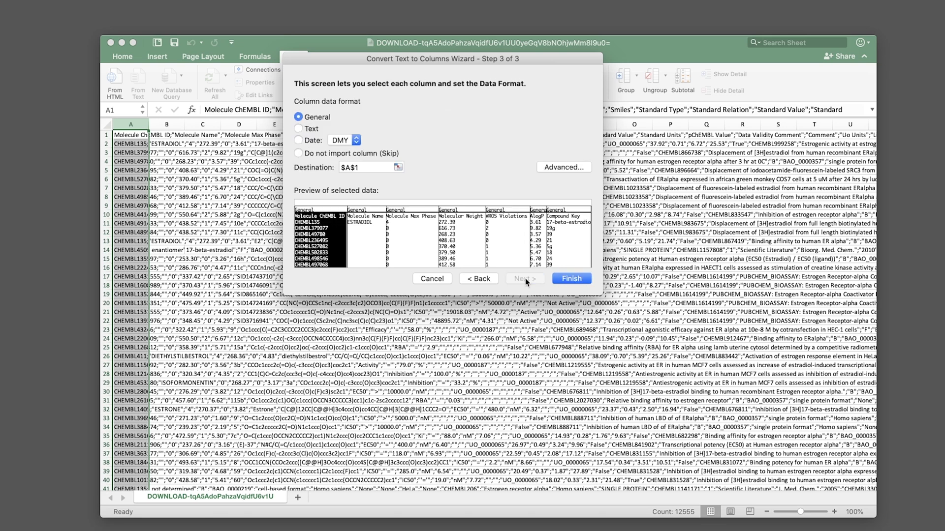
left_click(581, 279)
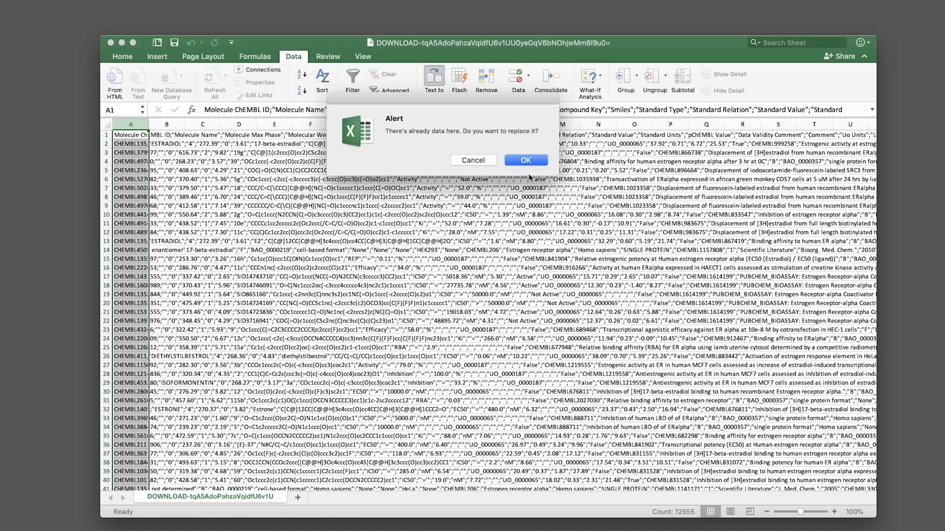
left_click(529, 158)
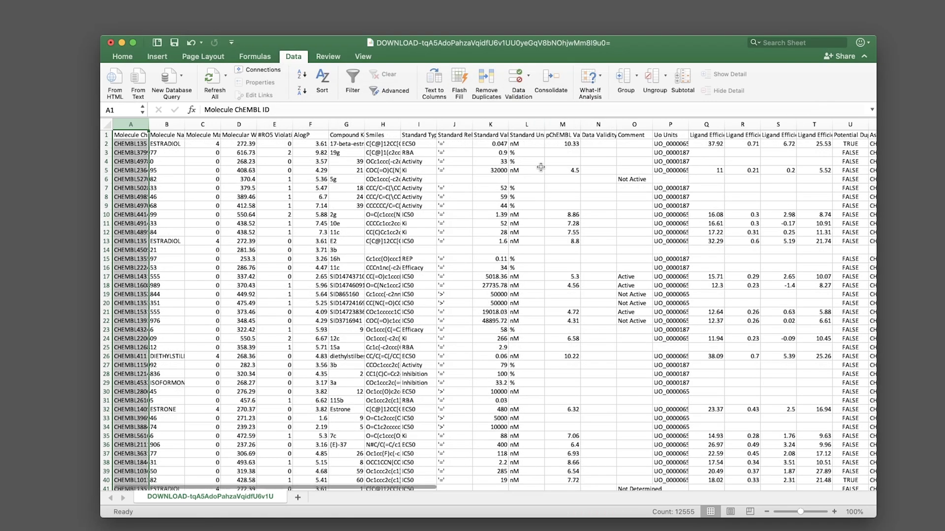
left_click(175, 145)
left_click(210, 136)
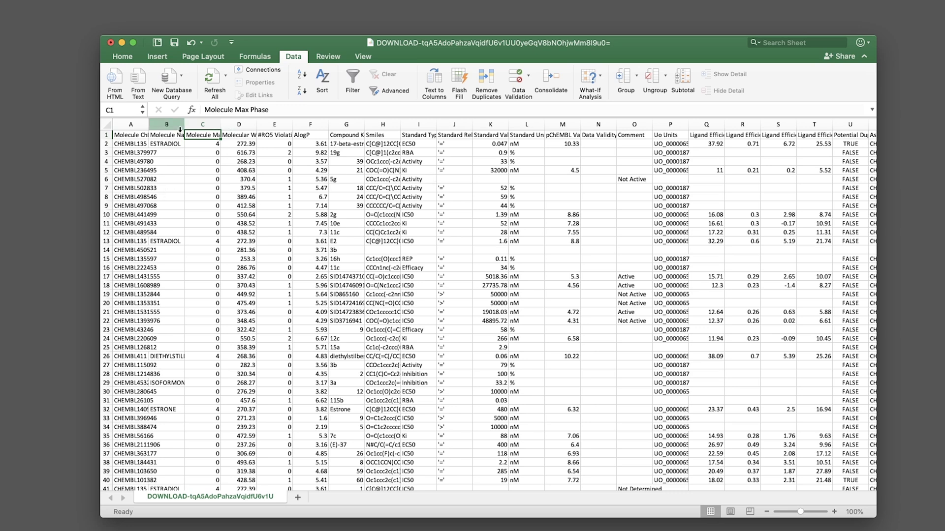
left_click(131, 135)
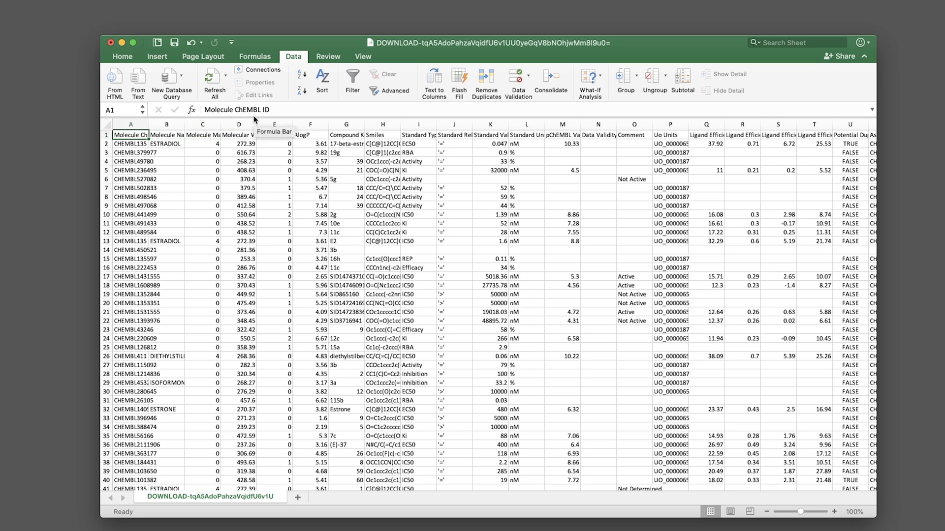
left_click(346, 136)
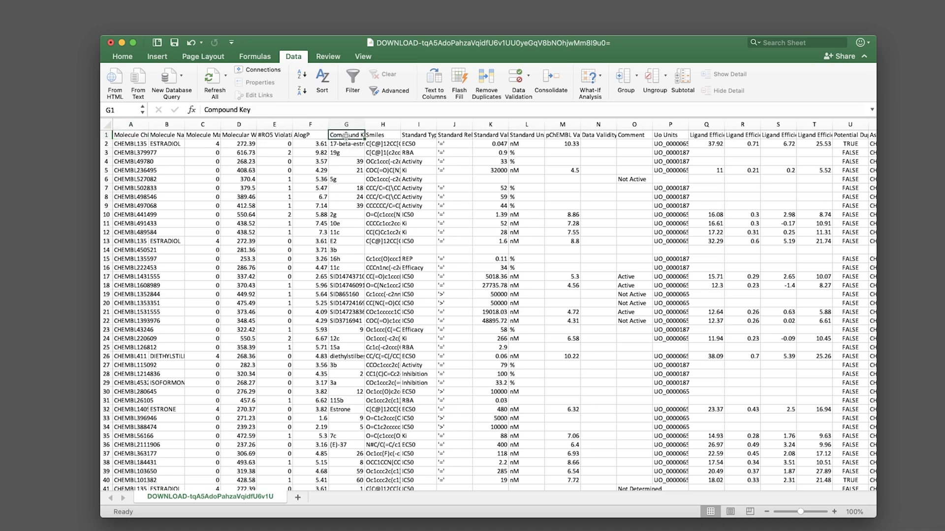
left_click(347, 143)
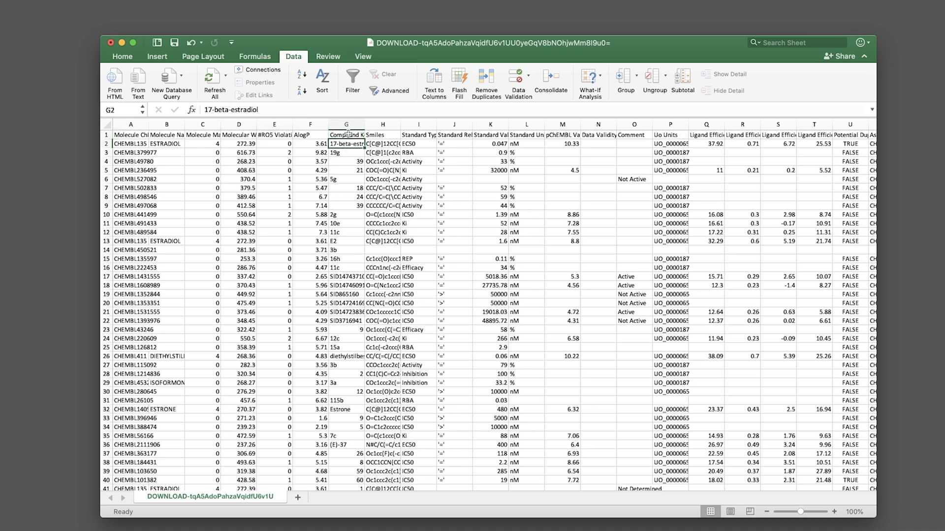
left_click(164, 135)
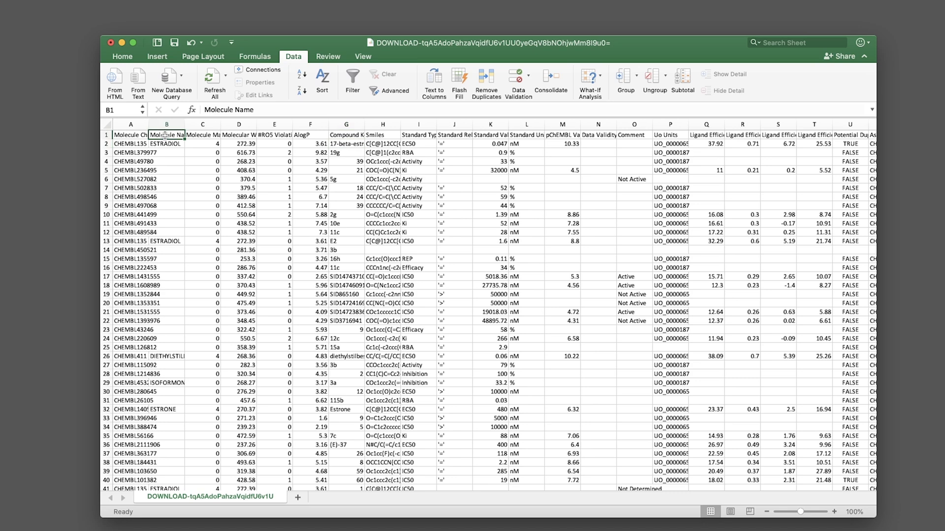
left_click(382, 136)
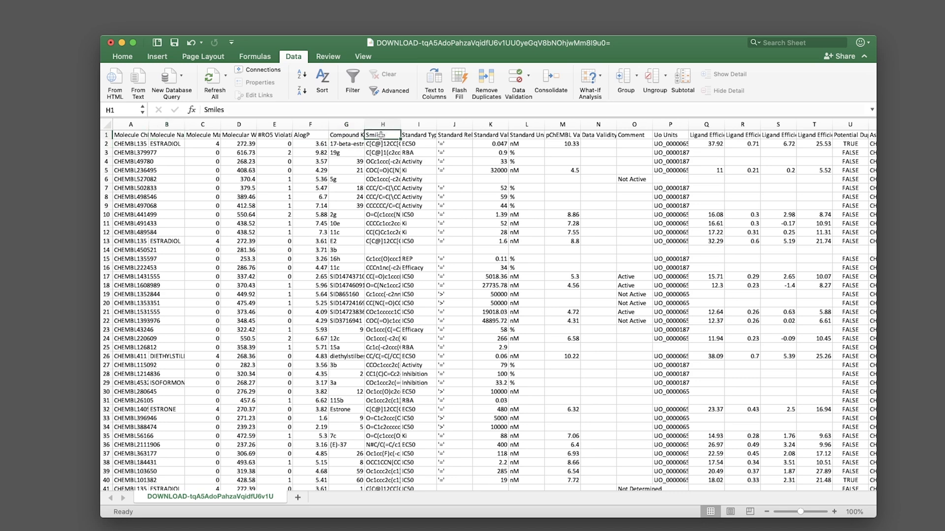
left_click(418, 134)
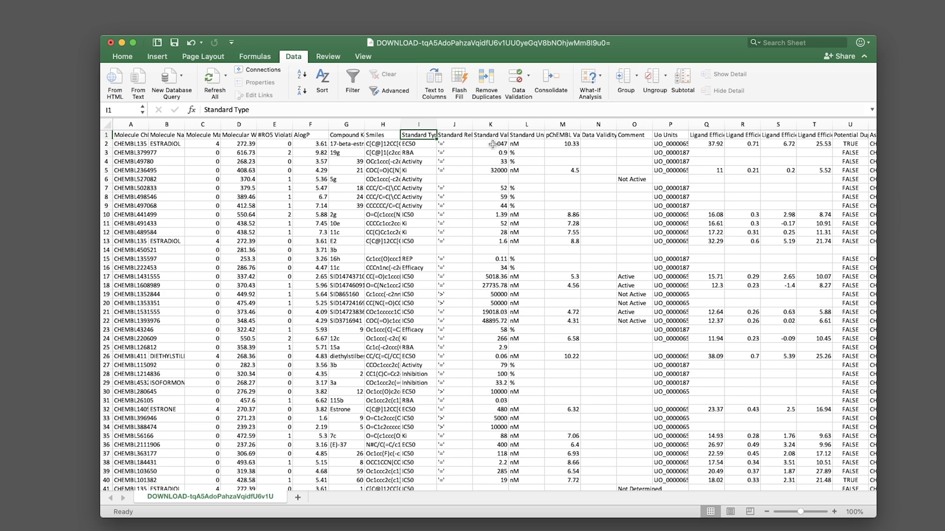
left_click(536, 136)
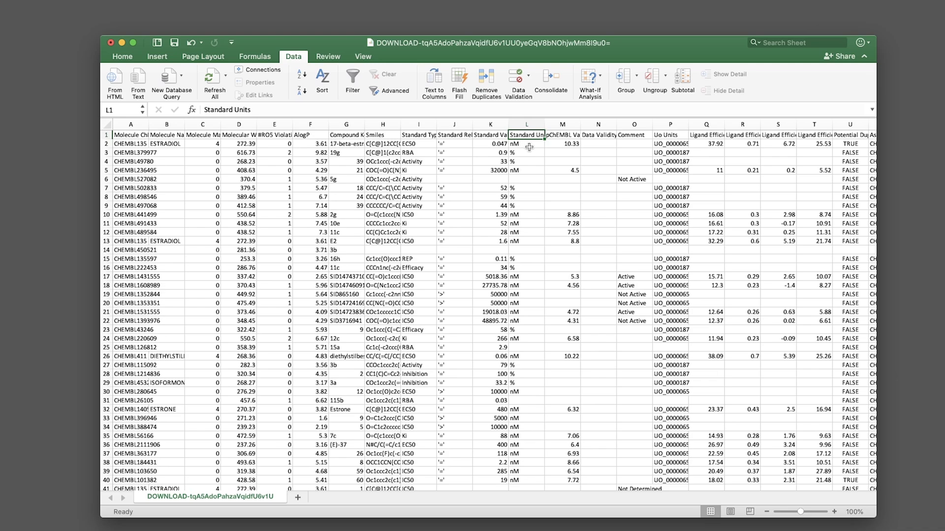
scroll(529, 148, "right", 10)
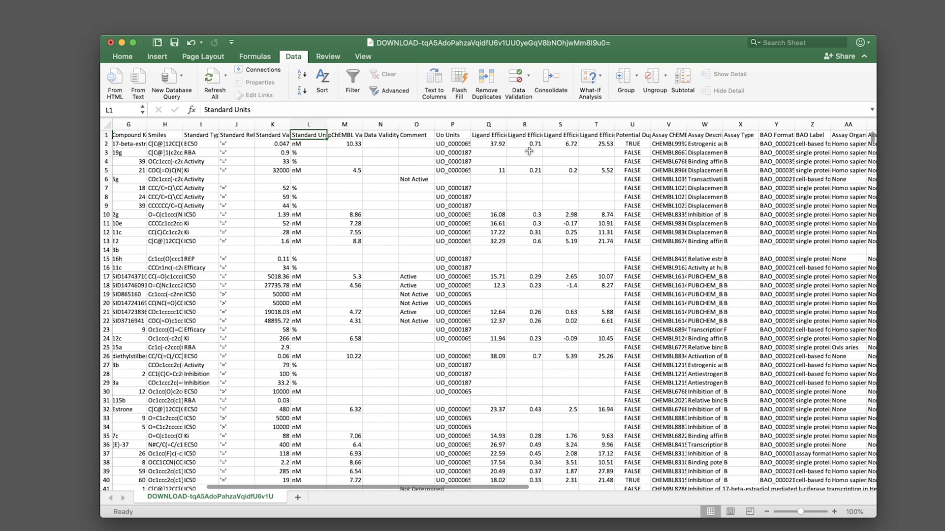
scroll(423, 197, "left", 10)
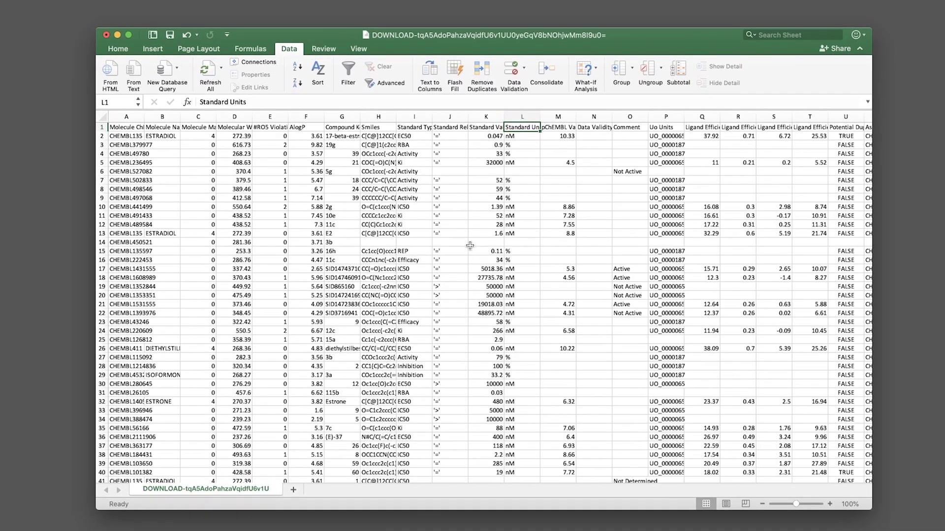
scroll(482, 239, "right", 1)
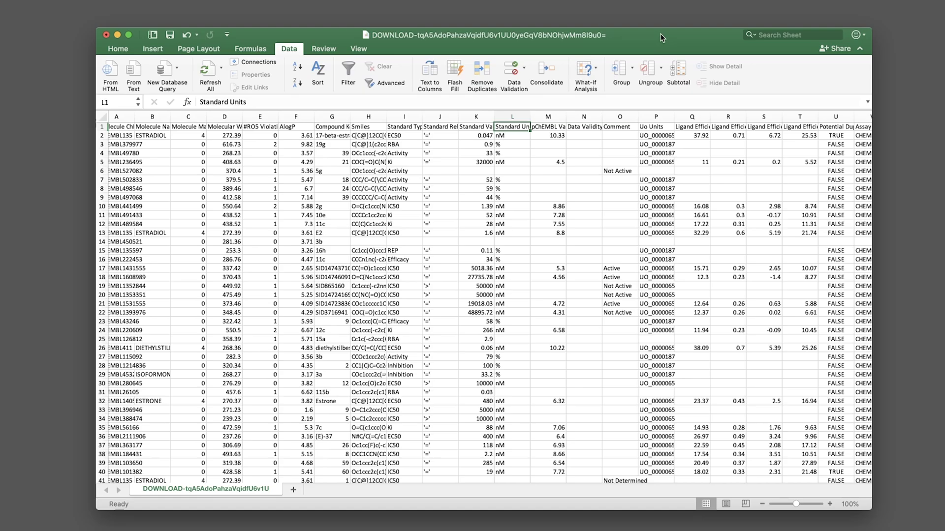